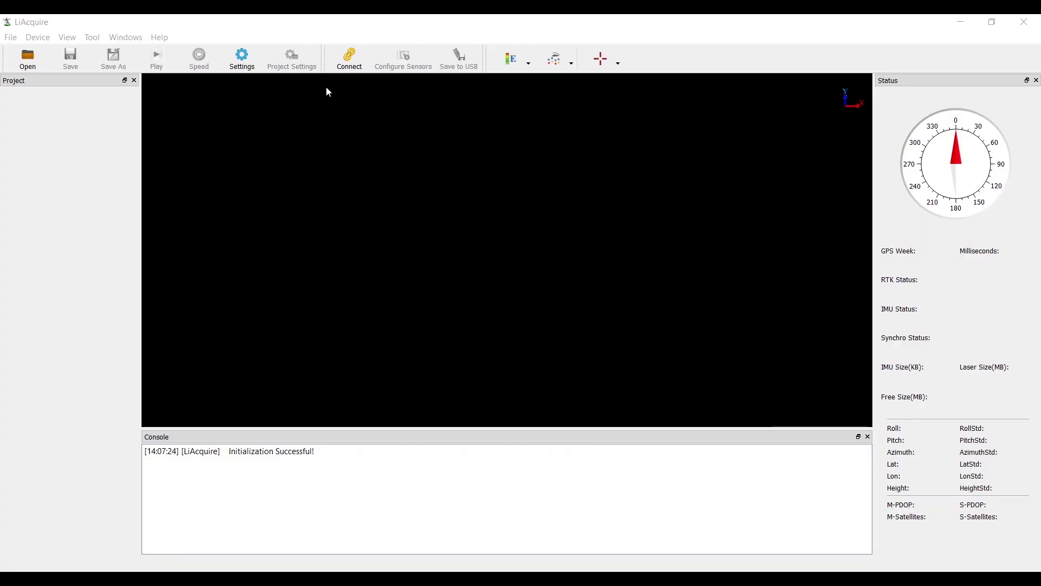
pyautogui.click(341, 68)
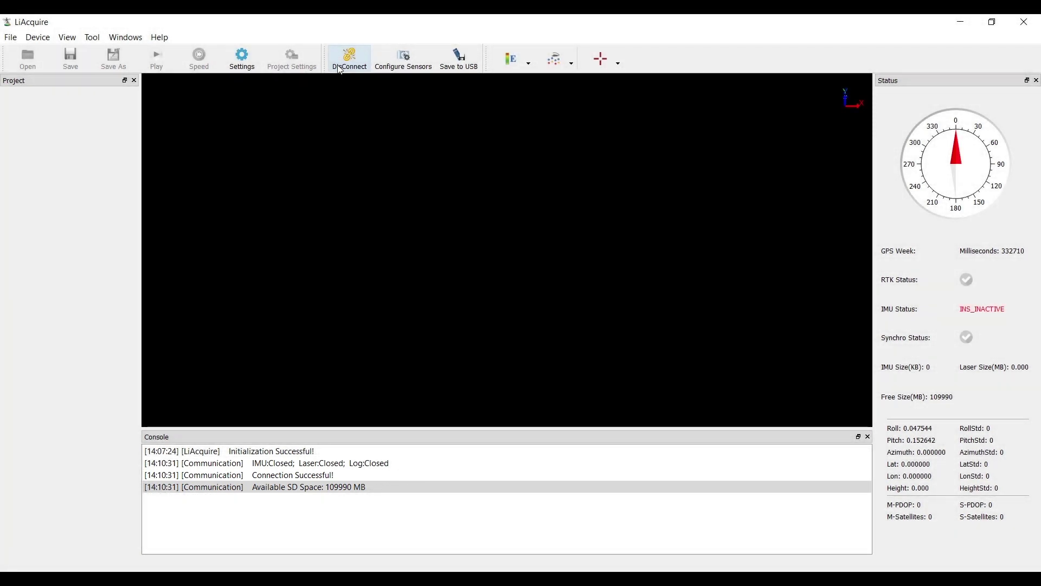
pyautogui.click(456, 64)
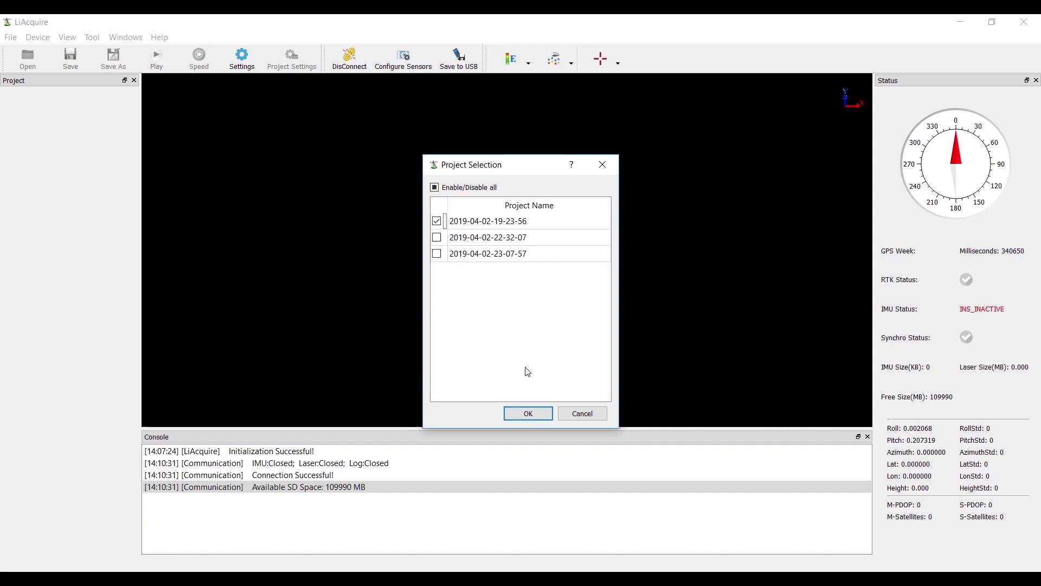
pyautogui.click(529, 413)
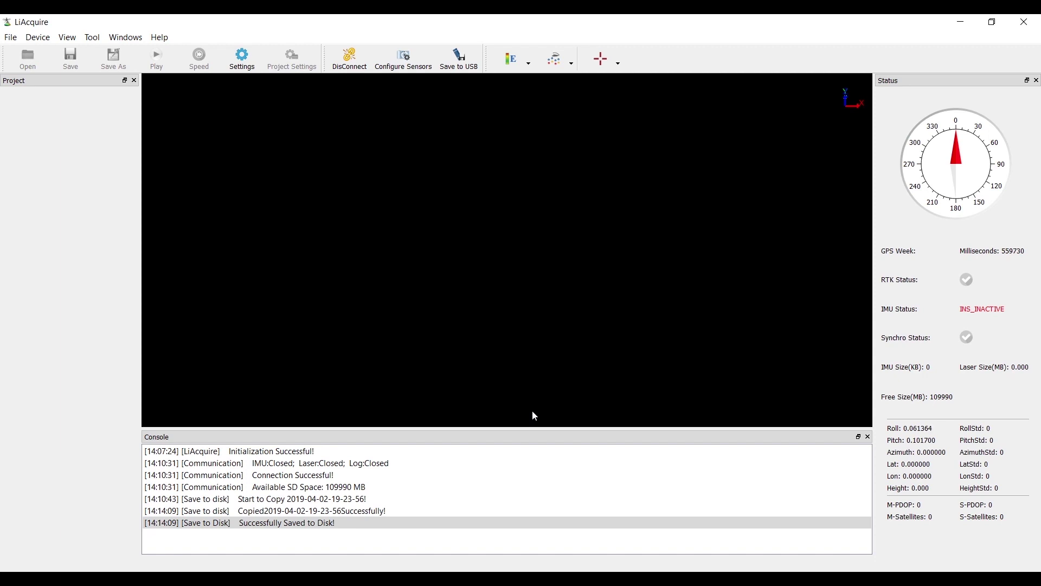
pyautogui.click(357, 62)
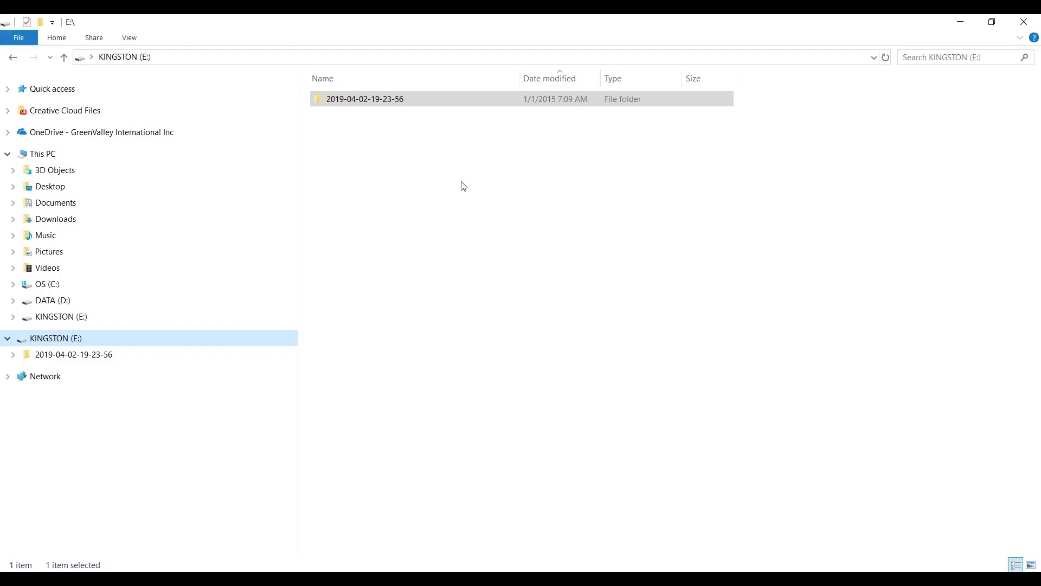
pyautogui.rightClick(439, 101)
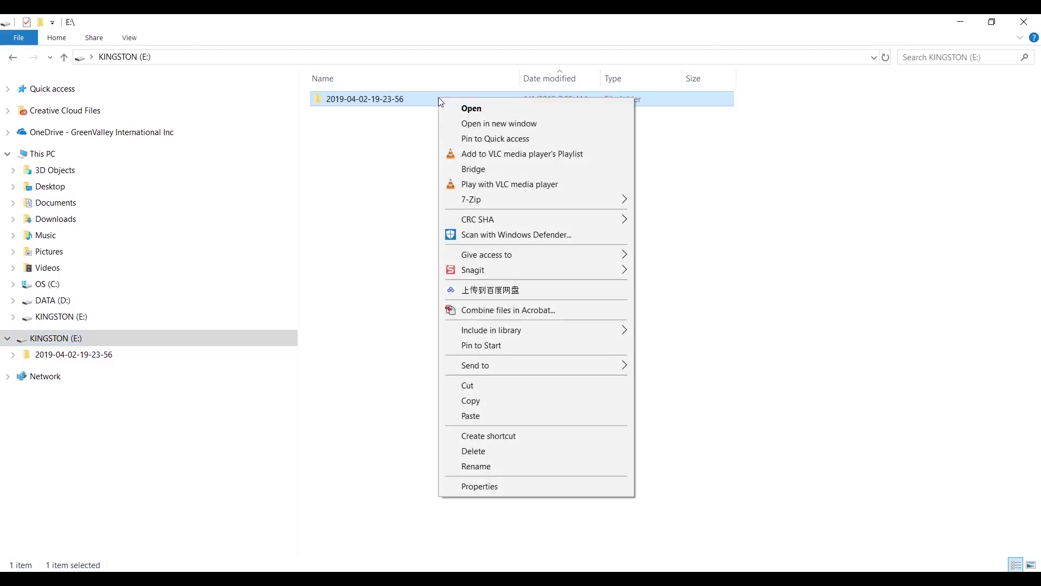
pyautogui.click(469, 401)
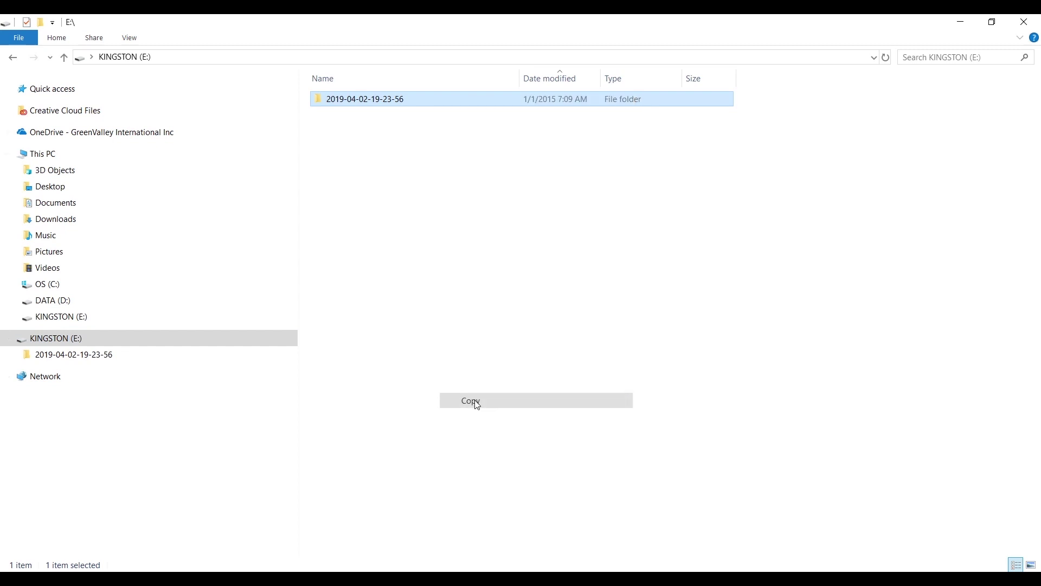
pyautogui.click(47, 283)
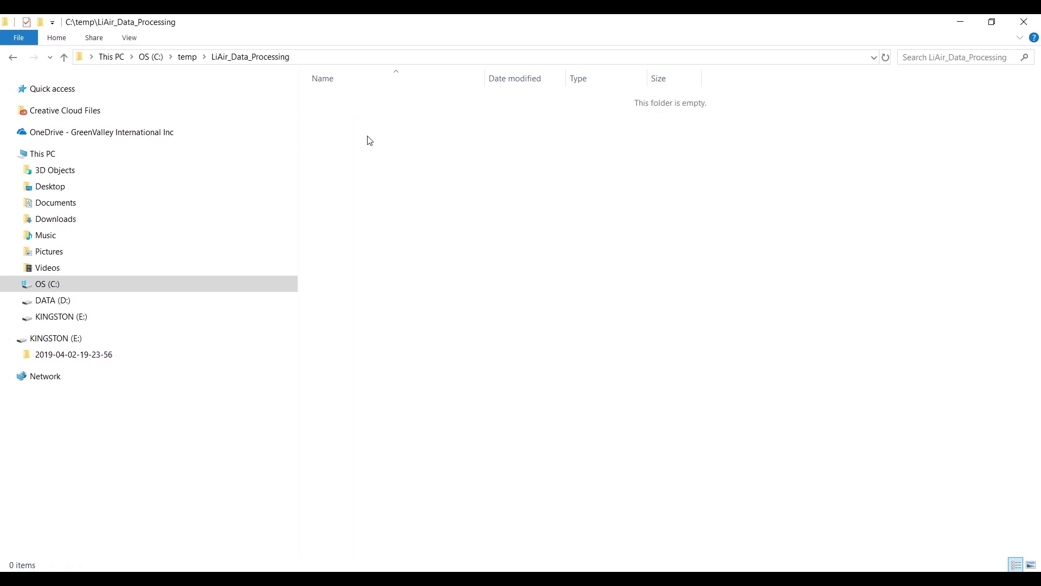
pyautogui.rightClick(370, 141)
pyautogui.click(395, 236)
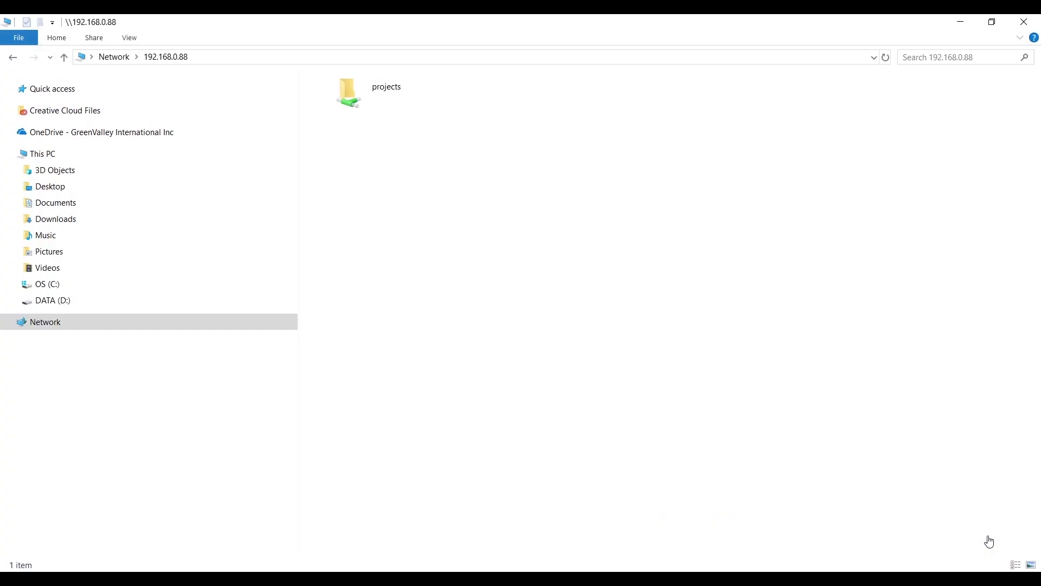
pyautogui.doubleClick(390, 99)
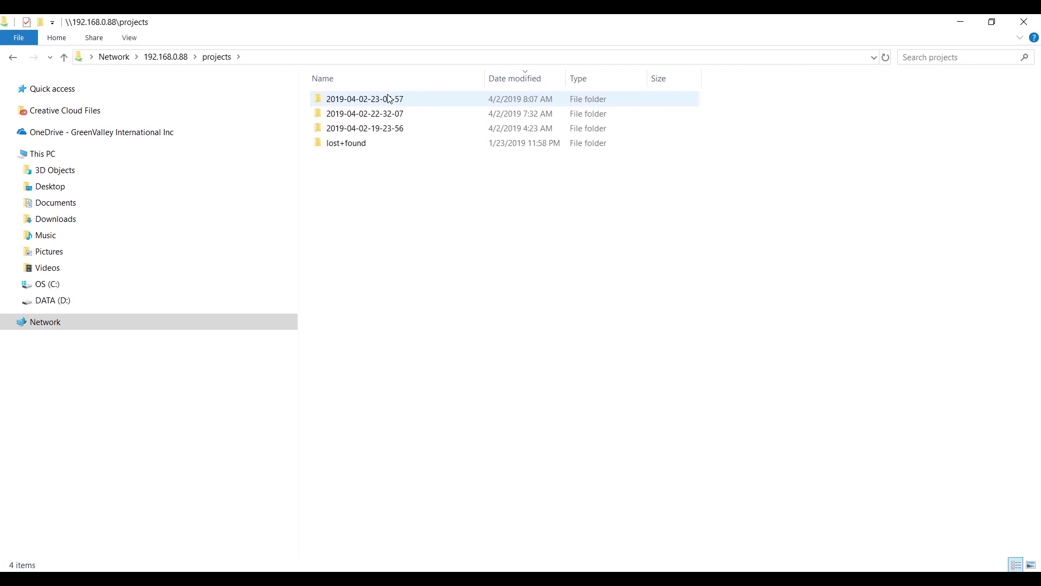
pyautogui.click(399, 130)
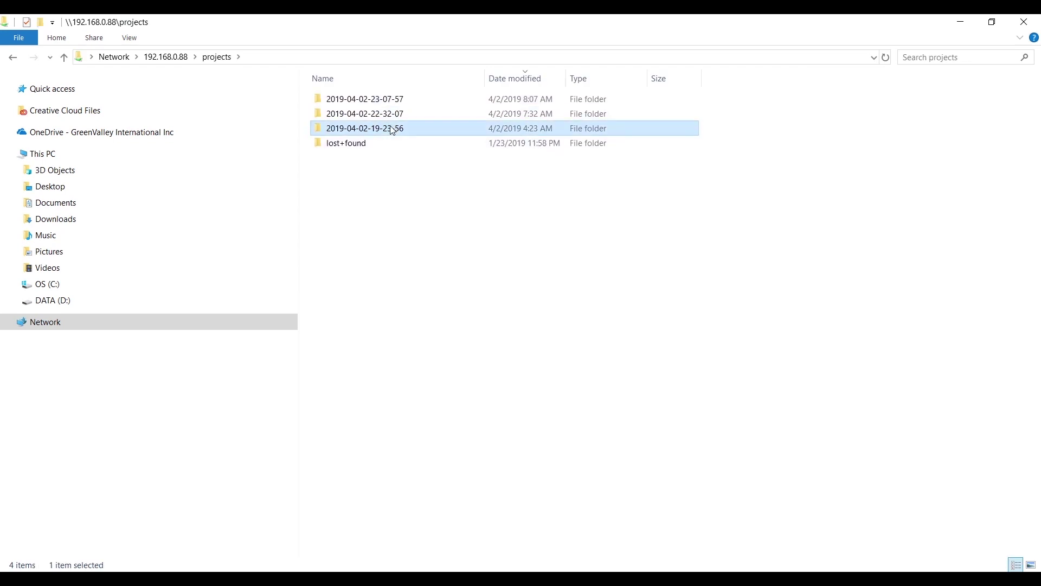
pyautogui.rightClick(392, 130)
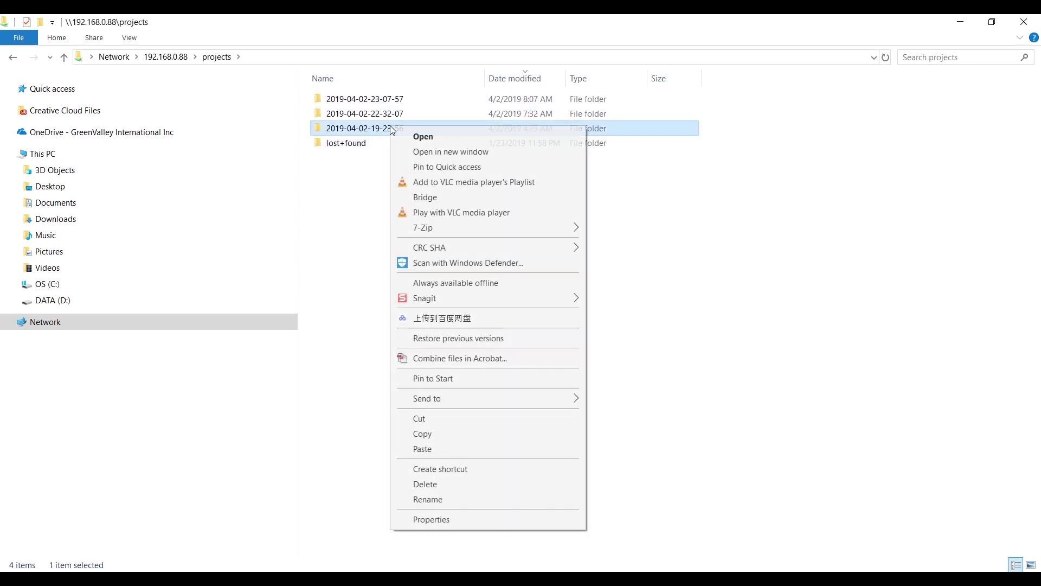
pyautogui.click(423, 434)
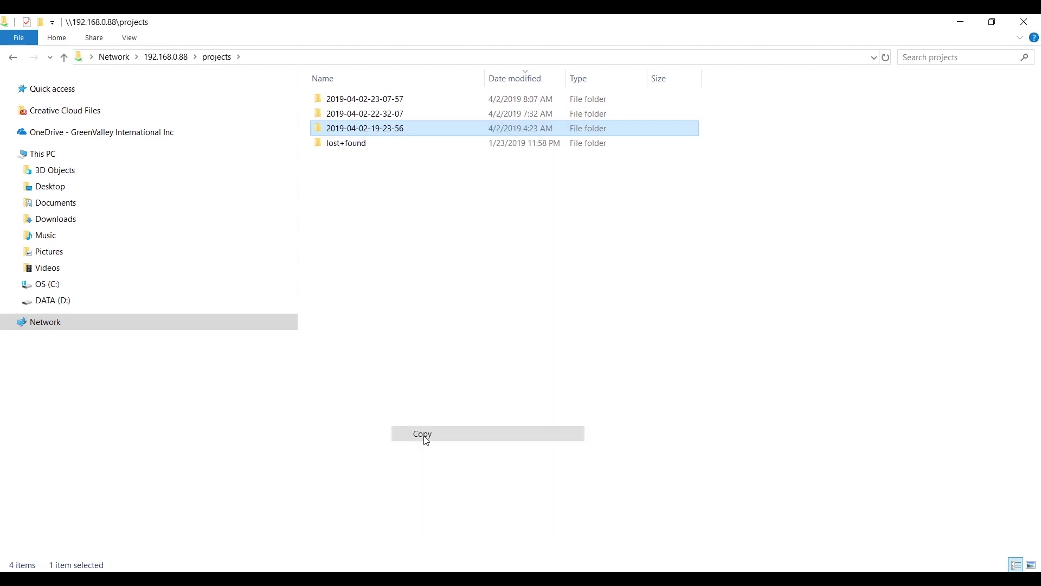
pyautogui.click(70, 286)
pyautogui.doubleClick(349, 247)
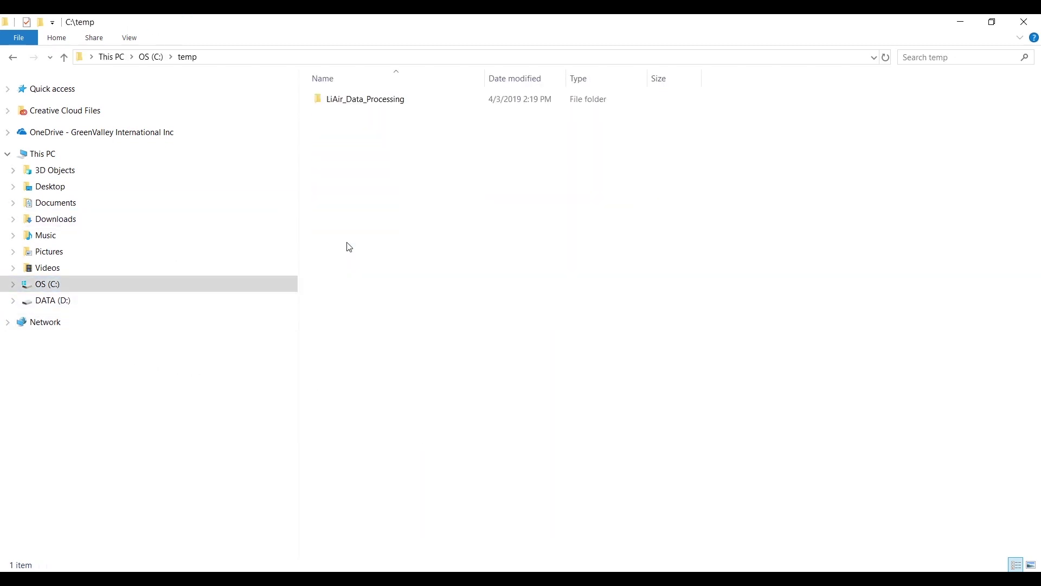
pyautogui.rightClick(416, 178)
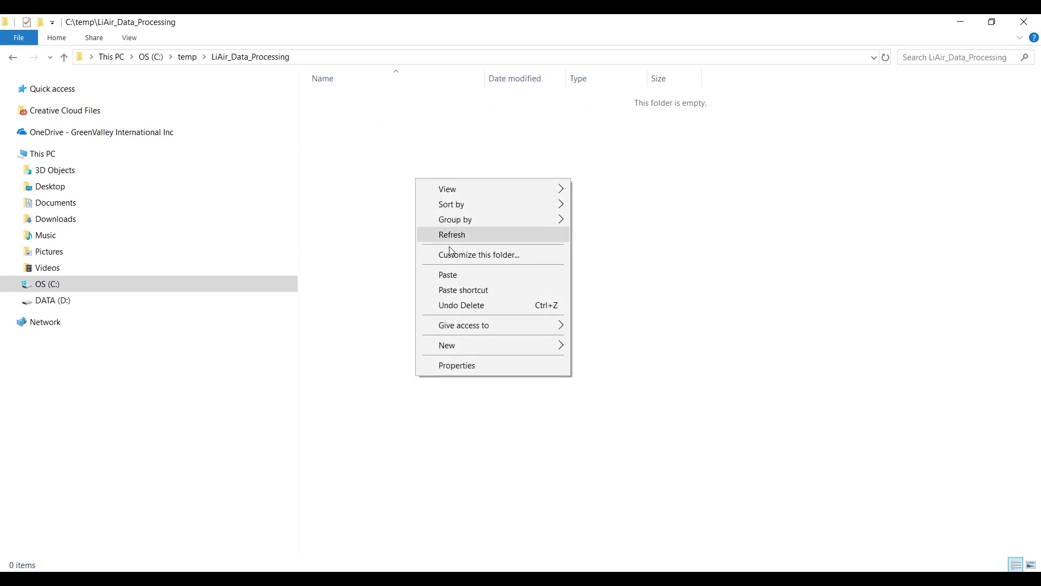
pyautogui.click(460, 274)
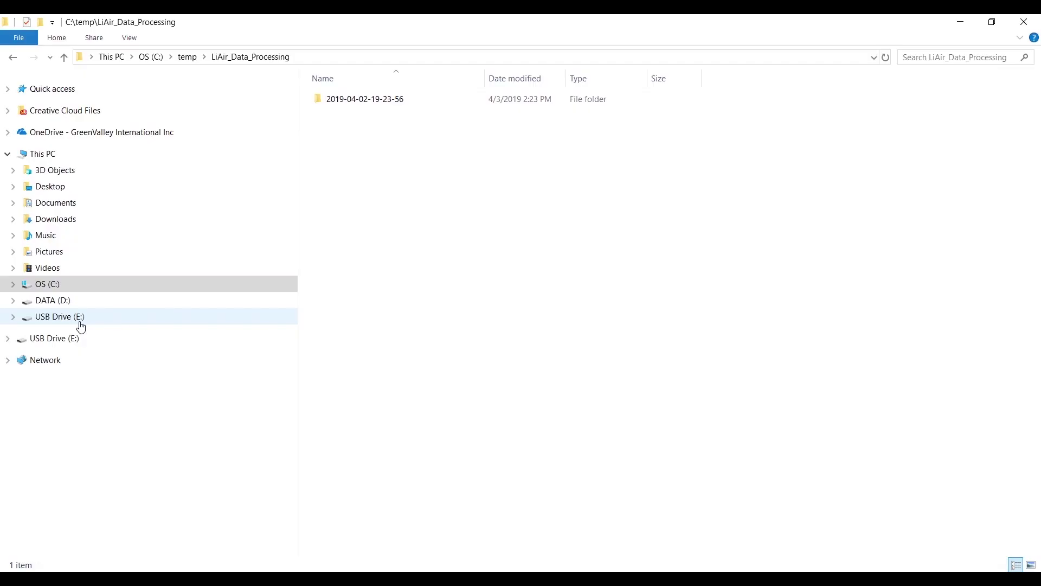
# - Copy the log file 20181017092206.log from USB Drive (E:)
pyautogui.click(81, 321)
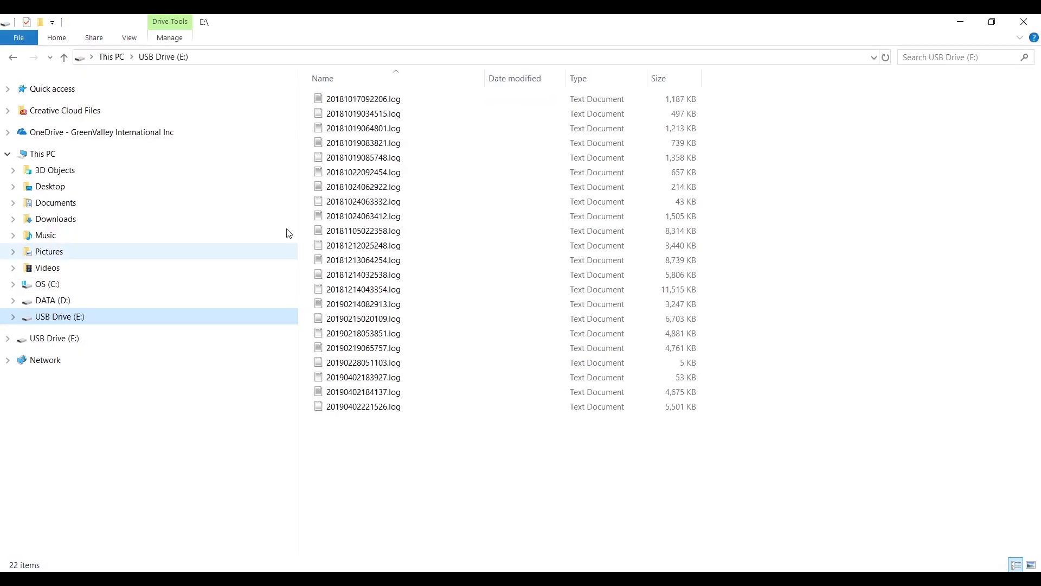
pyautogui.click(361, 100)
pyautogui.rightClick(362, 105)
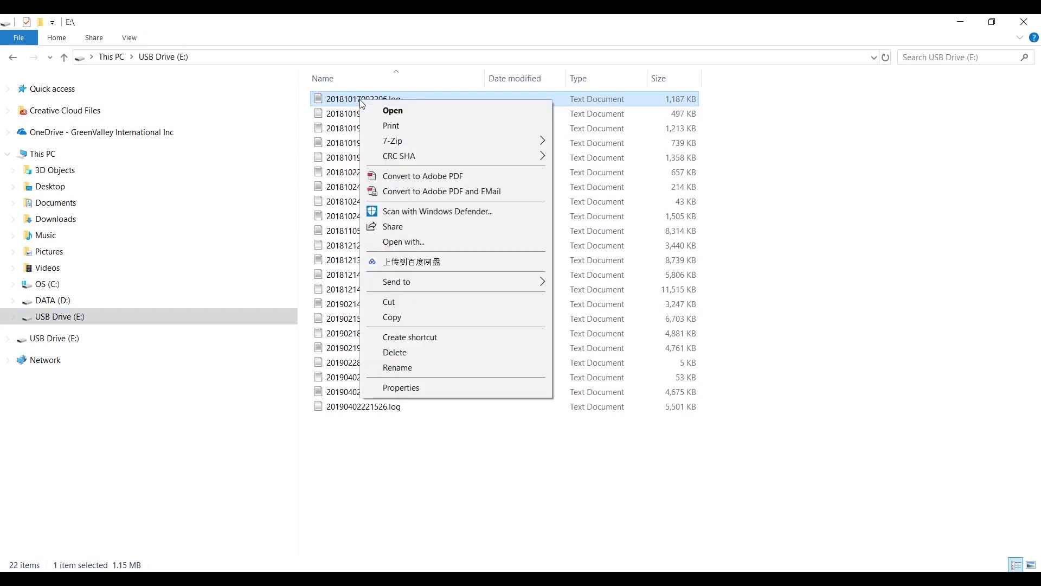
pyautogui.click(392, 317)
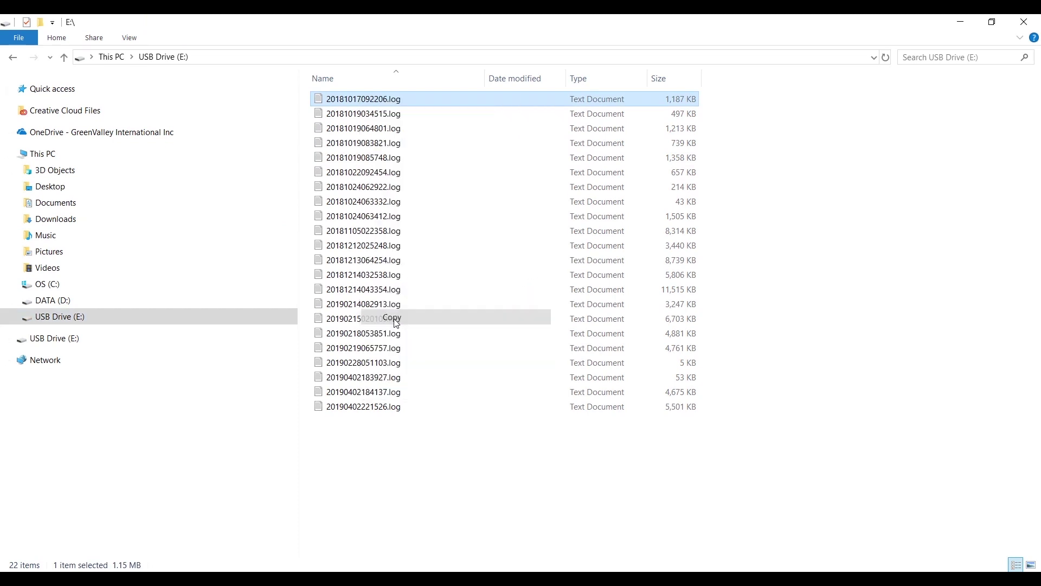
pyautogui.click(84, 288)
pyautogui.click(384, 247)
pyautogui.doubleClick(384, 248)
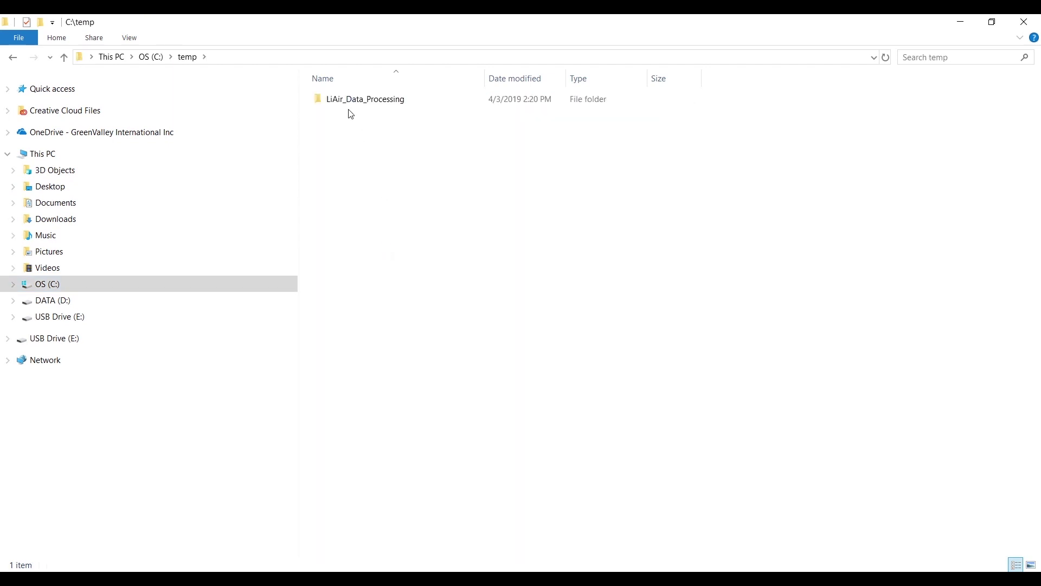
pyautogui.doubleClick(349, 99)
pyautogui.doubleClick(349, 99)
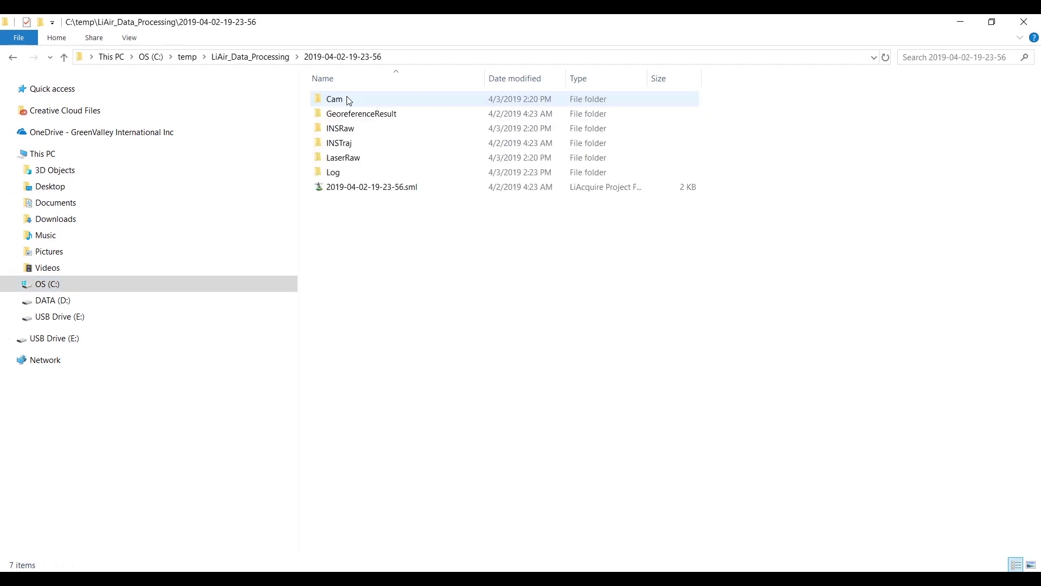
pyautogui.rightClick(422, 280)
pyautogui.moveTo(438, 445)
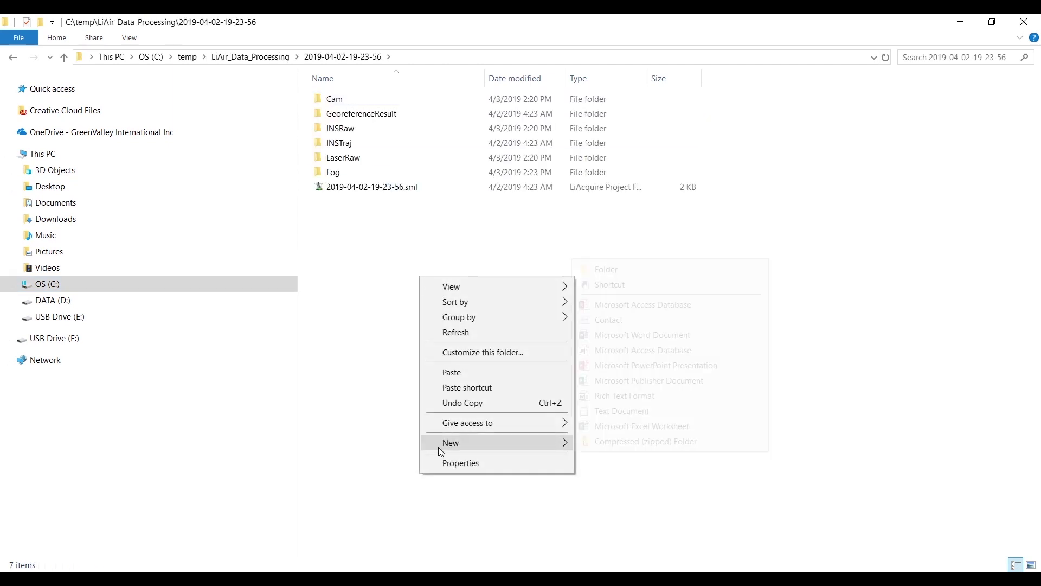
pyautogui.click(704, 272)
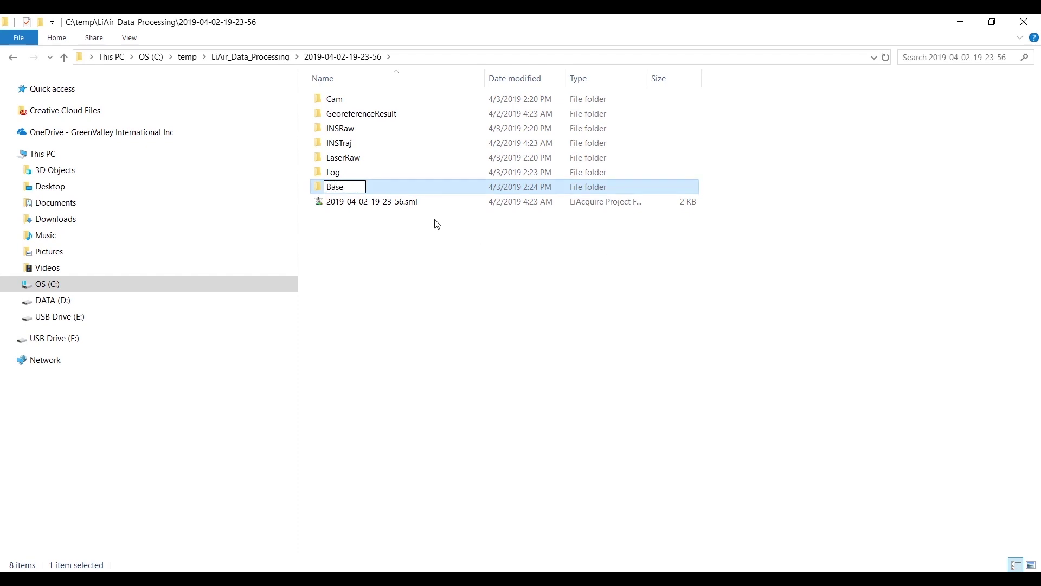
pyautogui.write('Base')
pyautogui.press('Return')
pyautogui.doubleClick(353, 105)
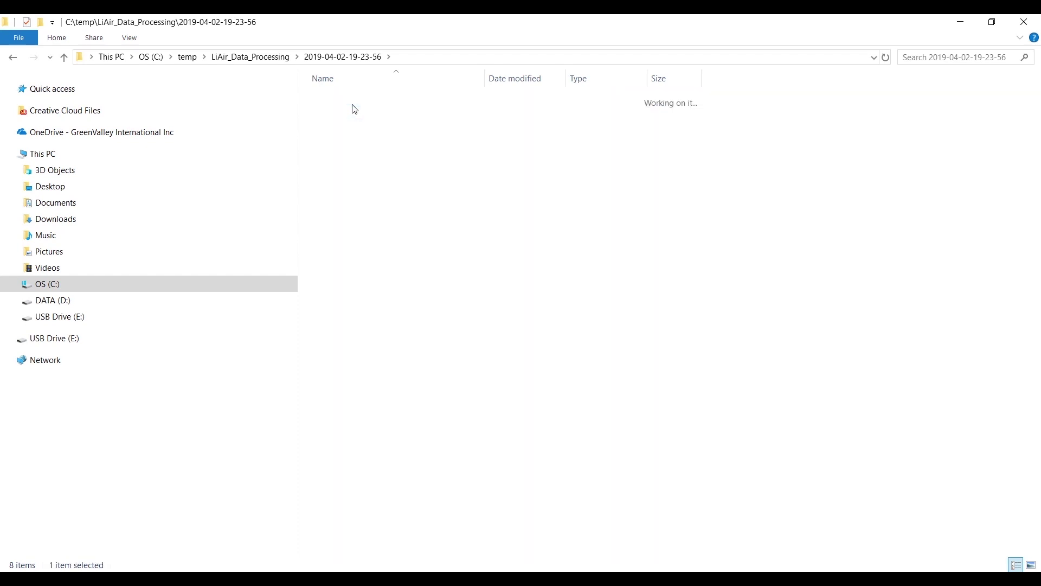
pyautogui.rightClick(401, 193)
# - Dismiss the Base folder's context menu without making changes
pyautogui.click(447, 285)
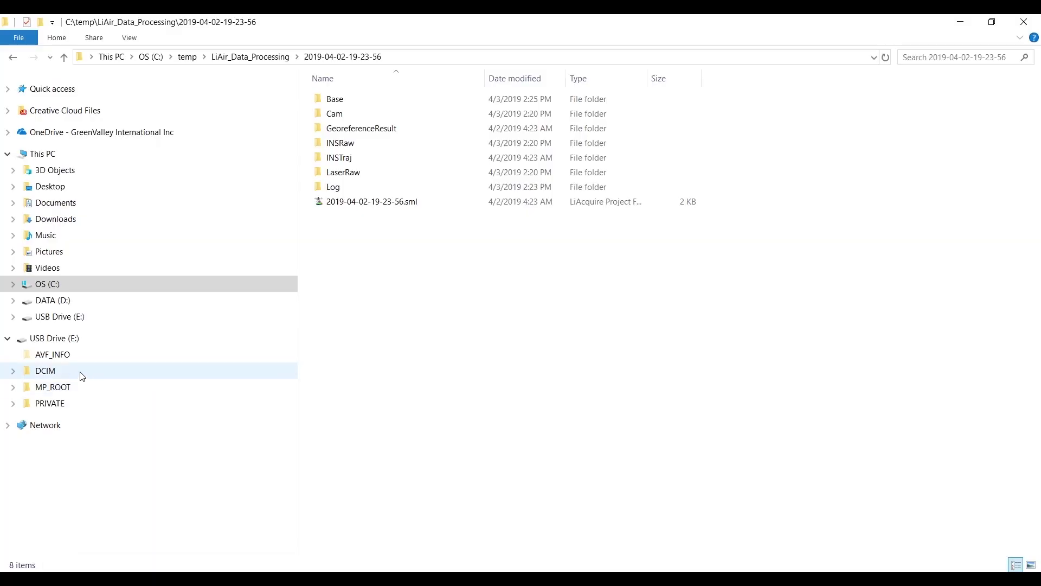
# - Copy all 276 photos from E:\DCIM\100MSDCF on the USB drive
pyautogui.click(82, 376)
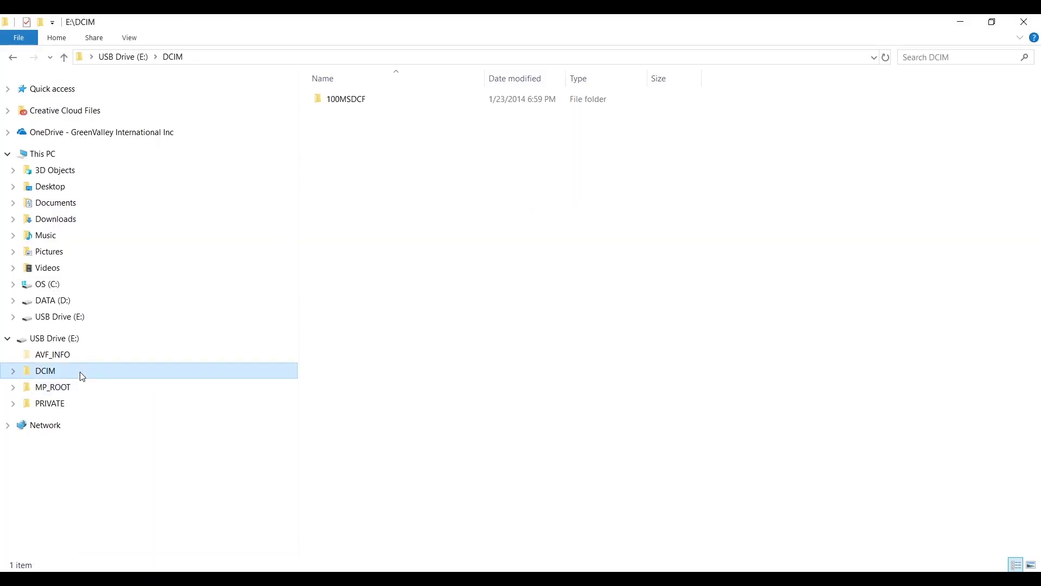
pyautogui.doubleClick(332, 103)
pyautogui.click(330, 103)
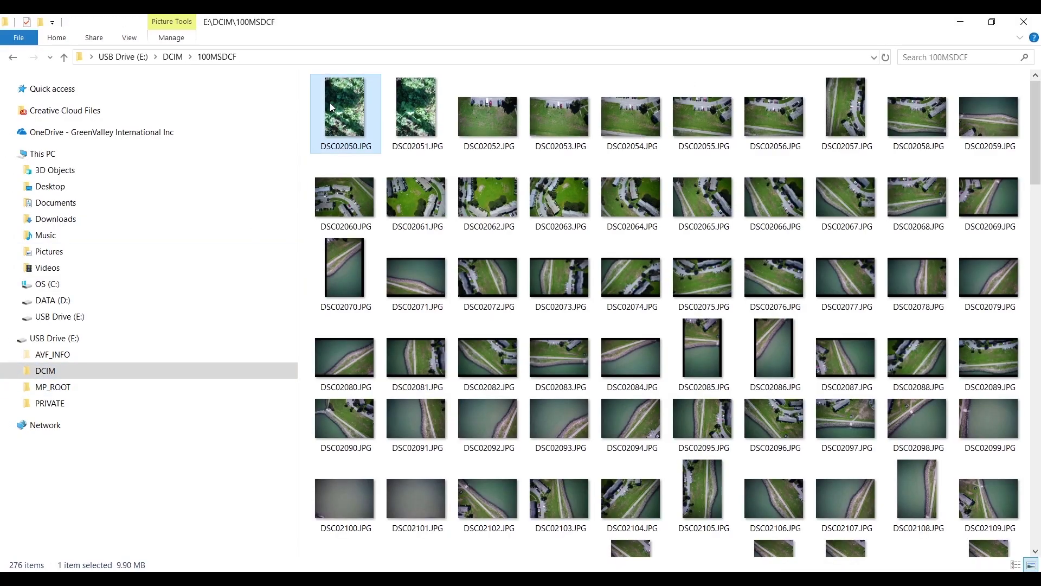
pyautogui.hotkey('ctrl', 'a')
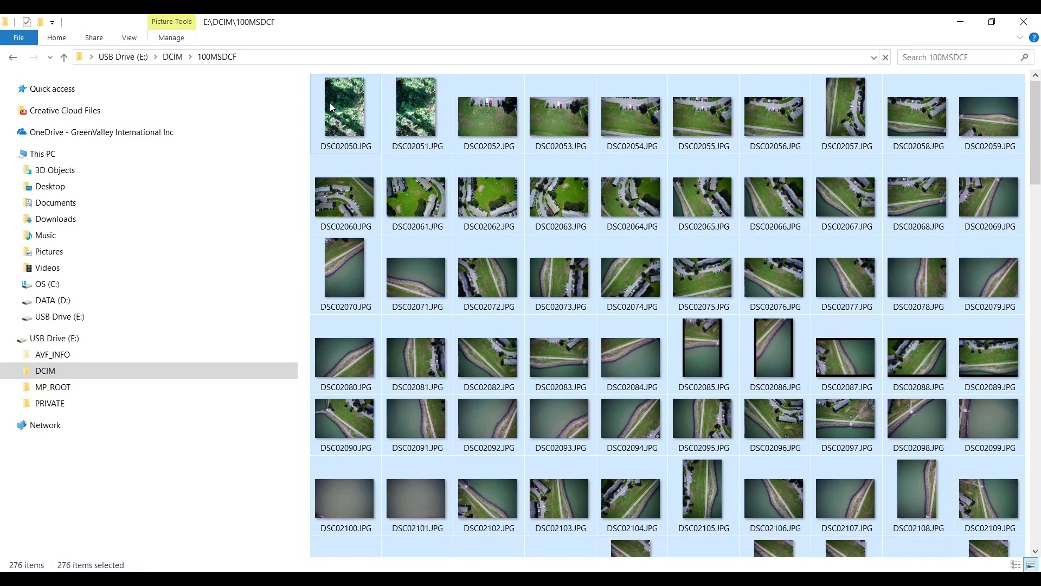
pyautogui.rightClick(330, 103)
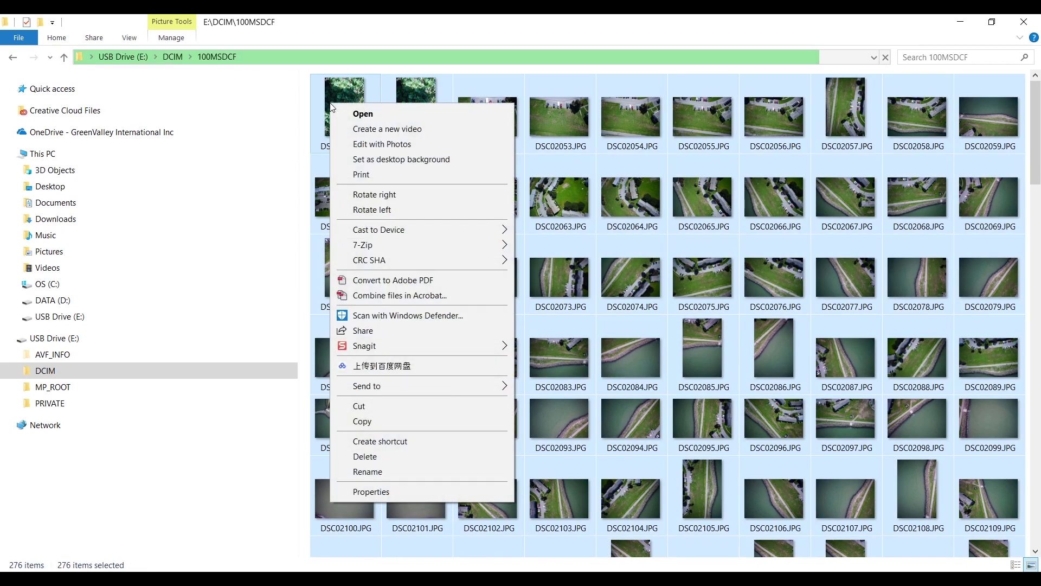
pyautogui.click(362, 421)
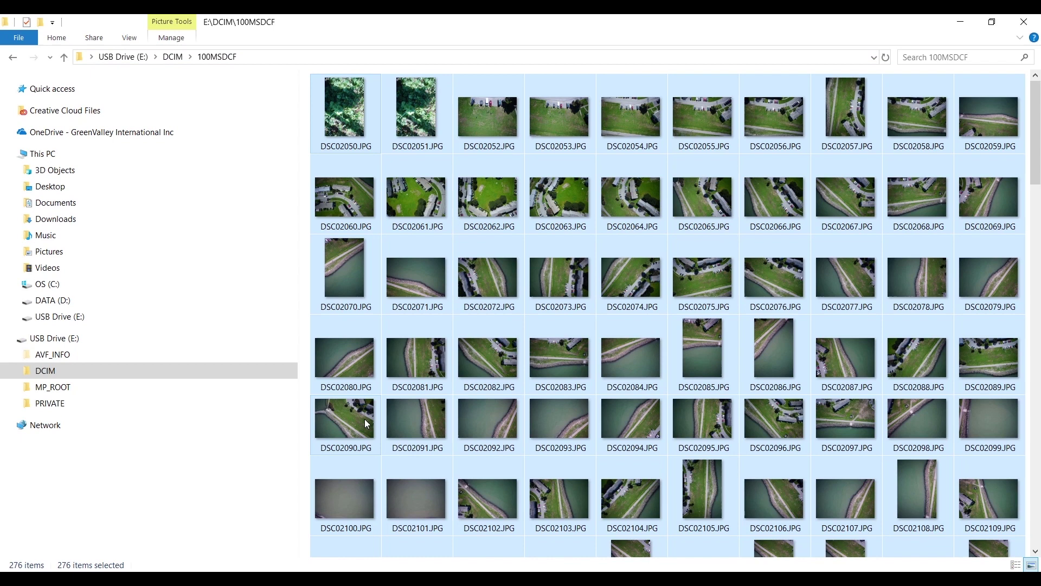
pyautogui.click(70, 287)
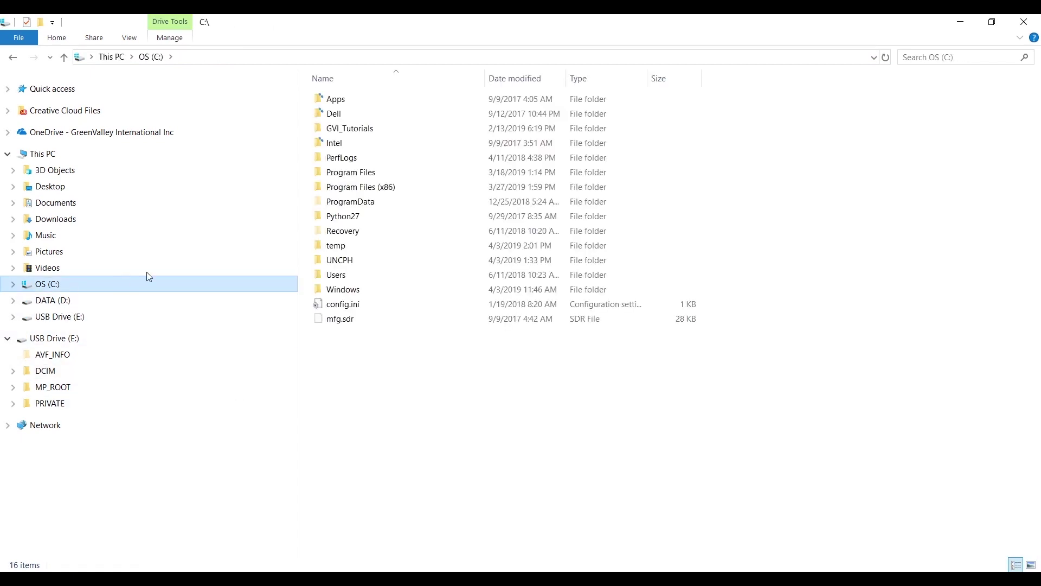
pyautogui.doubleClick(351, 246)
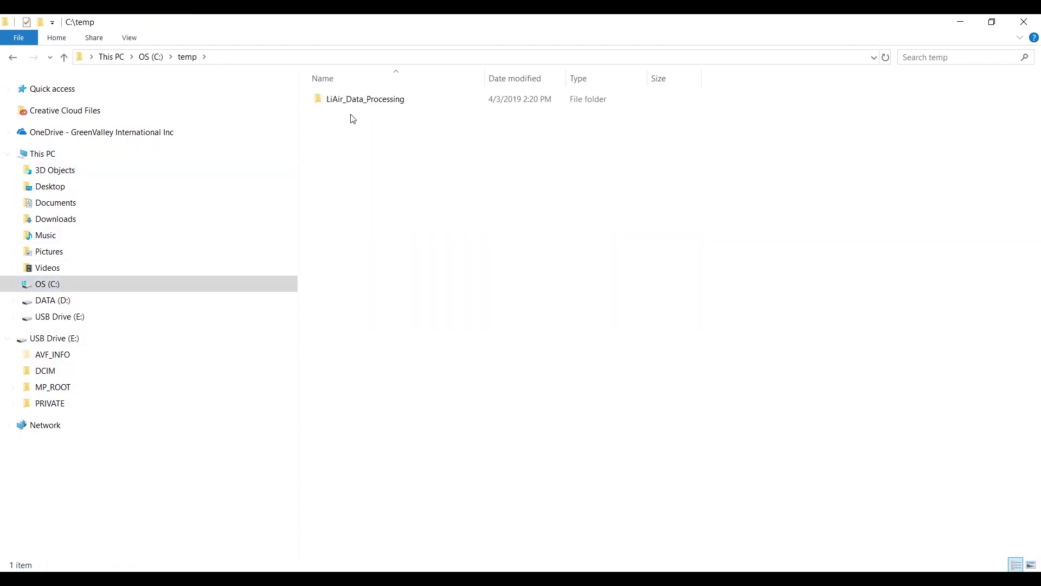
pyautogui.doubleClick(355, 101)
pyautogui.doubleClick(355, 102)
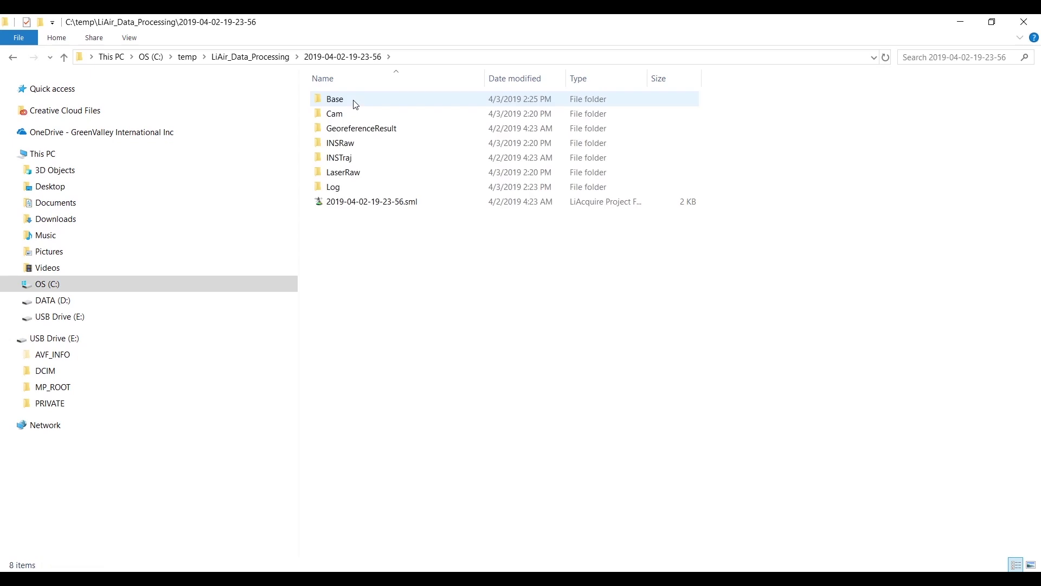
pyautogui.doubleClick(357, 113)
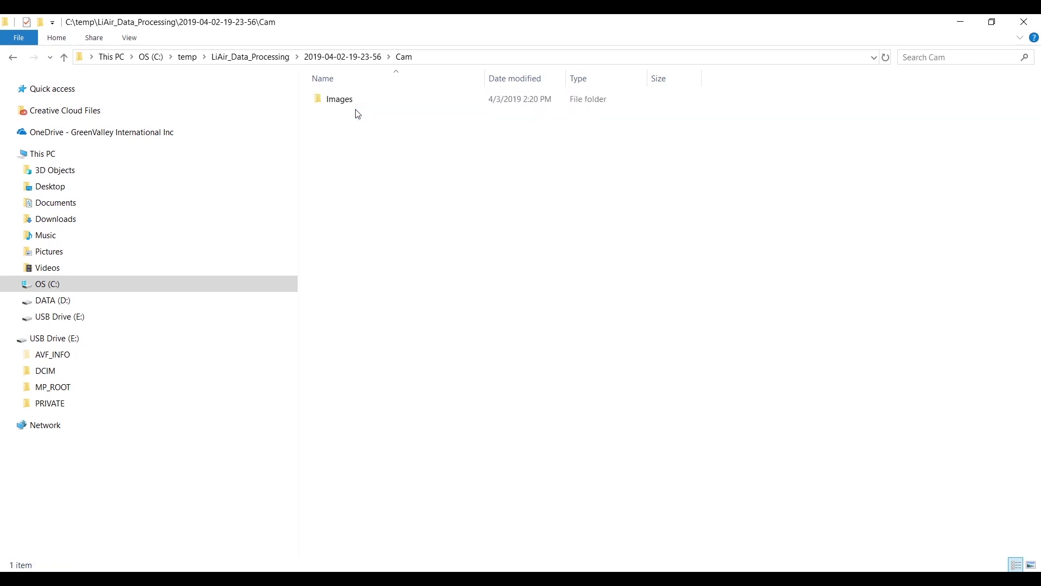
pyautogui.doubleClick(355, 100)
pyautogui.rightClick(387, 181)
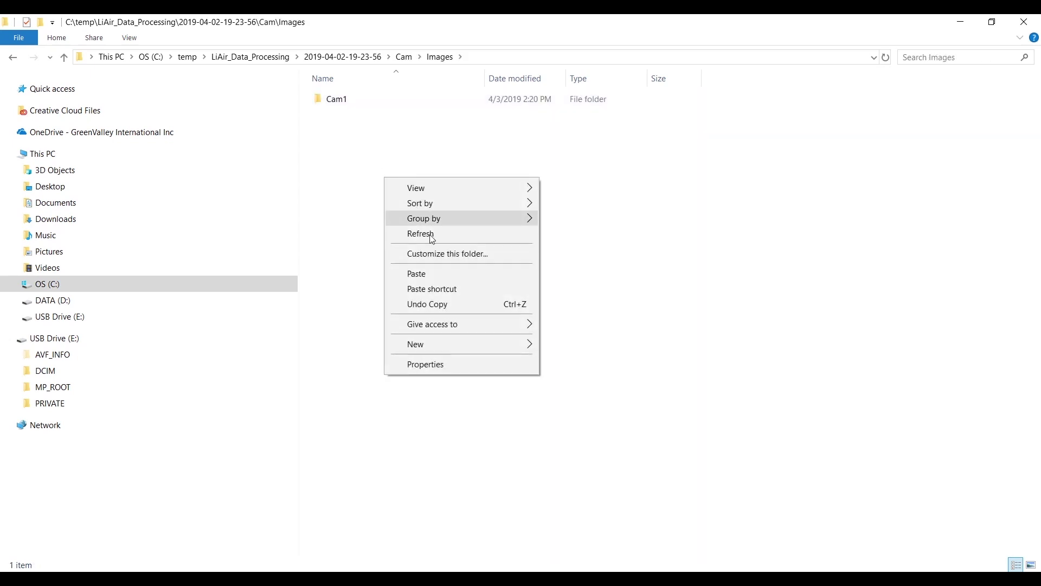
pyautogui.click(441, 282)
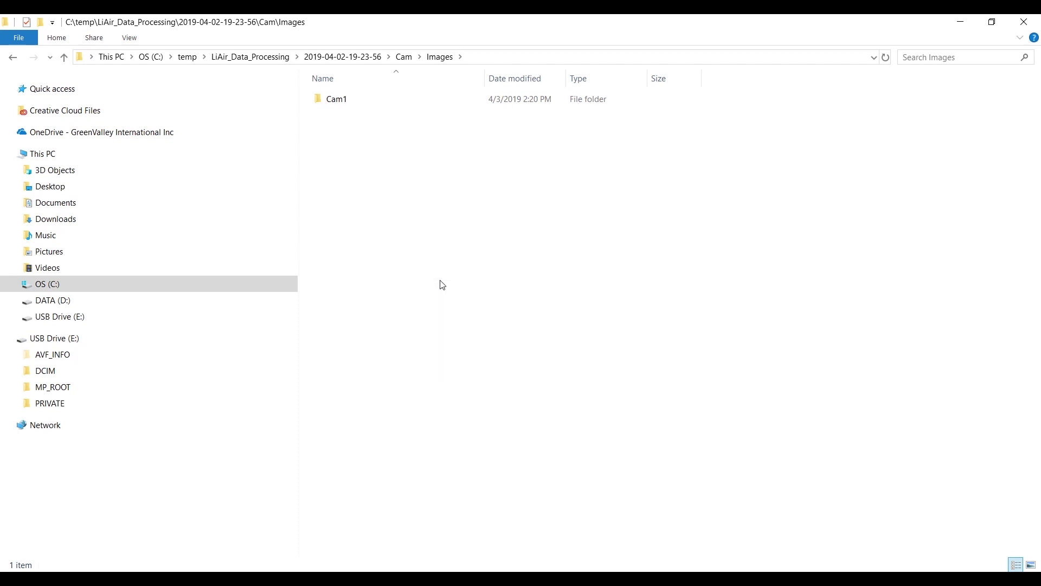
pyautogui.click(347, 57)
pyautogui.click(352, 100)
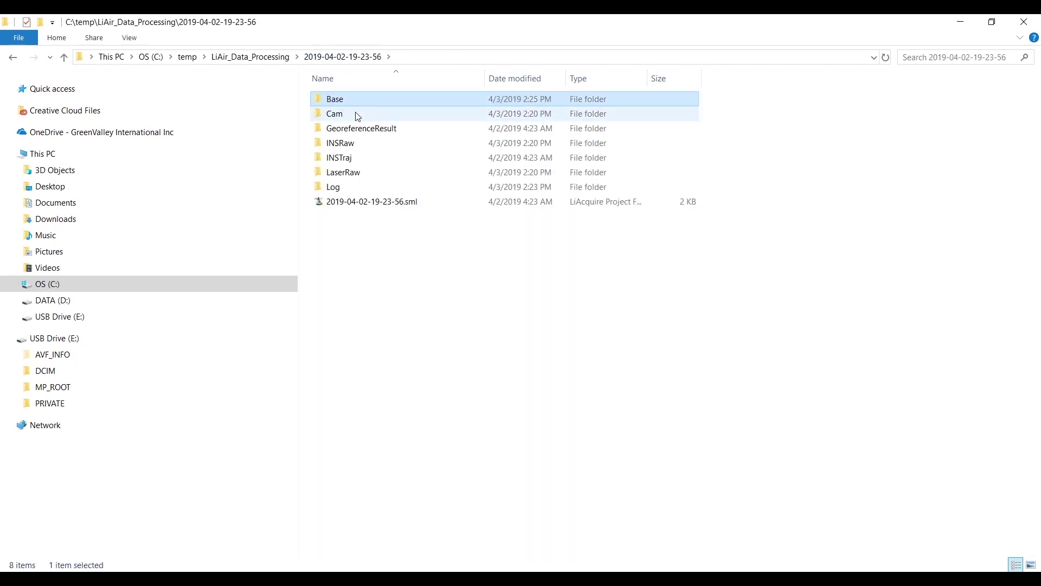
pyautogui.click(367, 144)
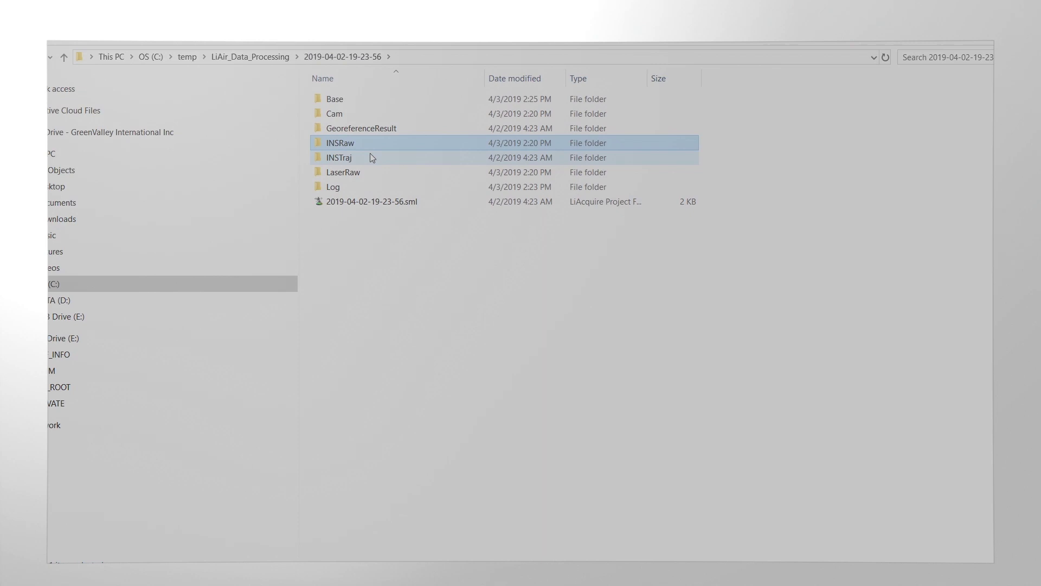